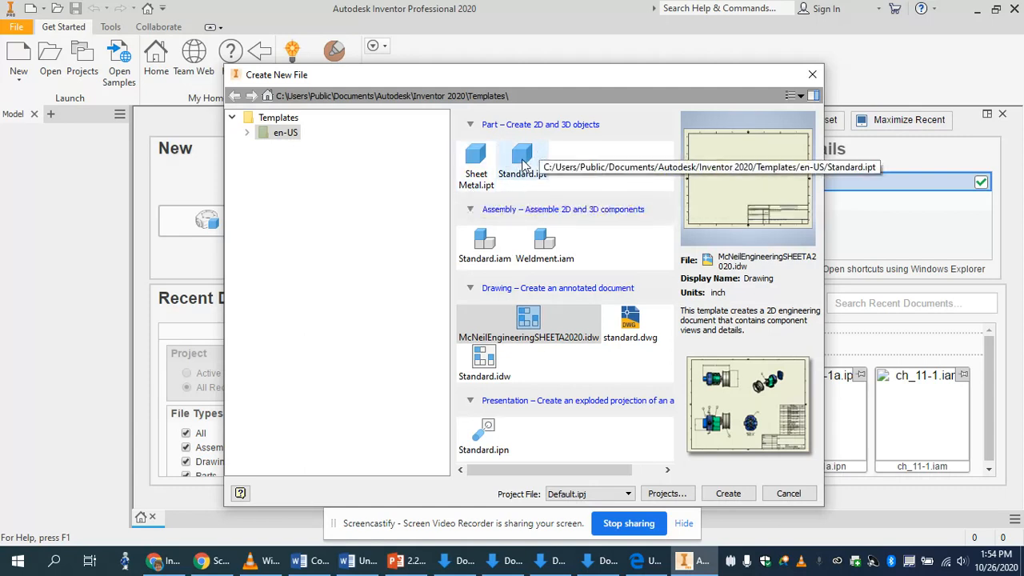
# Create a part from the Standard.ipt template and start a 2D sketch on the front XY plane
pyautogui.click(522, 162)
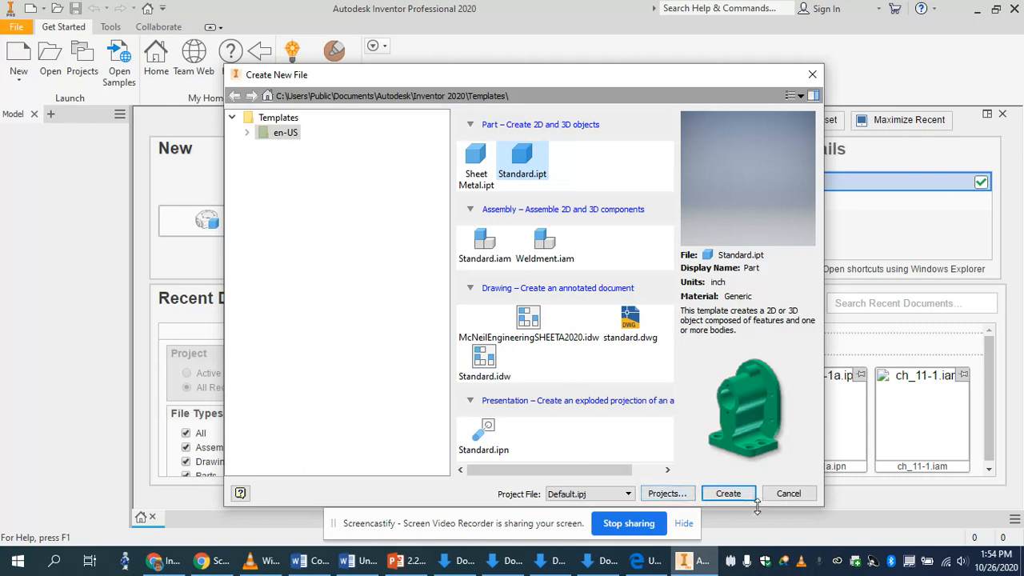
pyautogui.click(728, 493)
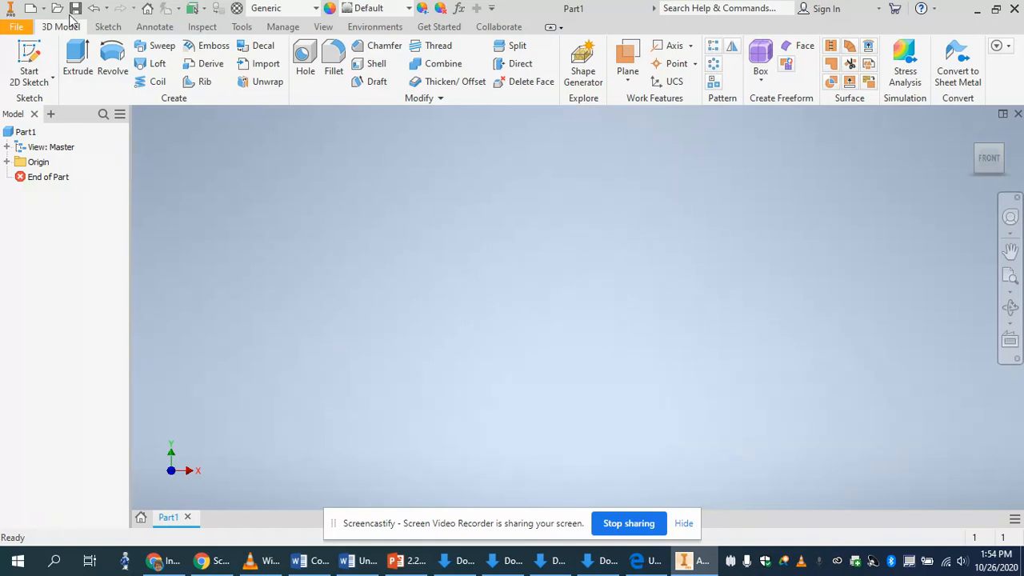
pyautogui.click(108, 27)
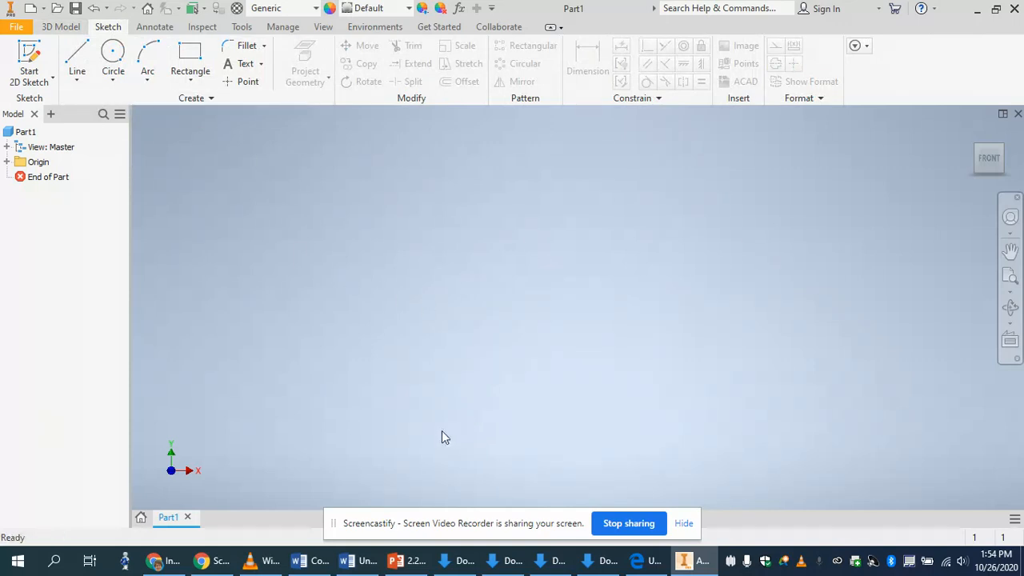
pyautogui.click(61, 27)
pyautogui.click(108, 27)
pyautogui.click(42, 65)
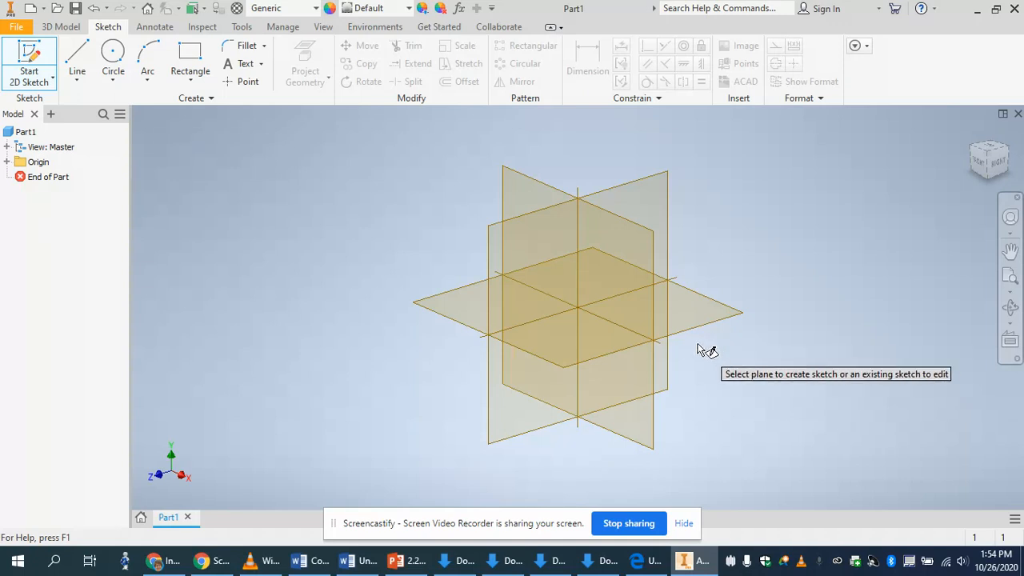
pyautogui.click(607, 308)
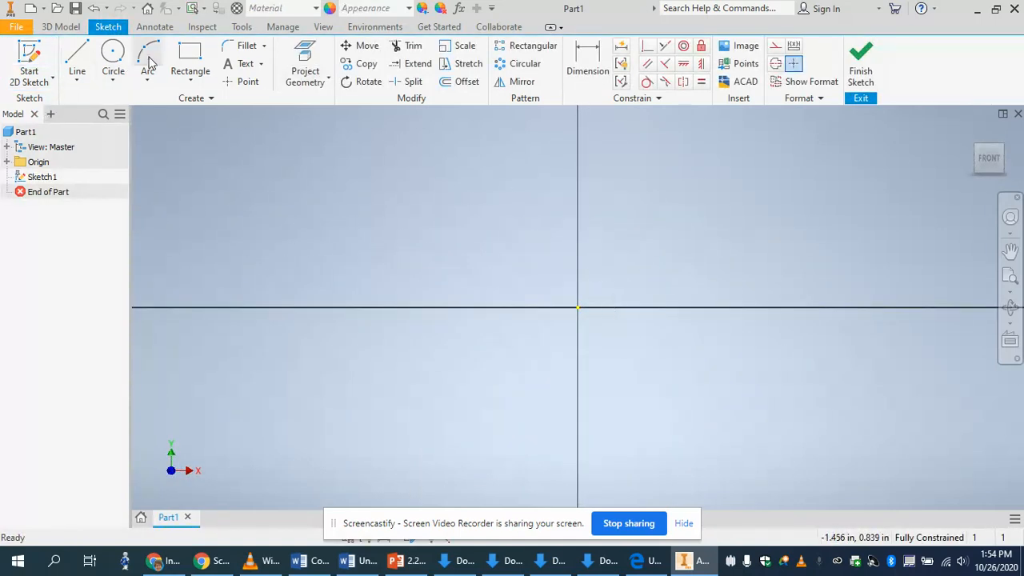
# Sketch an upright rectangle about 0.32 in wide with its lower-left corner on the origin
pyautogui.click(192, 57)
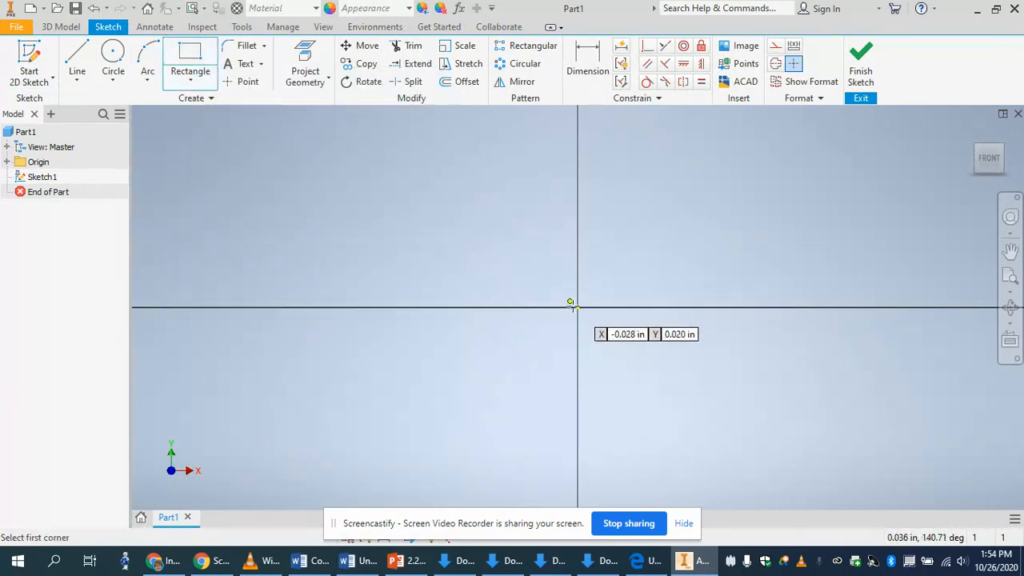
pyautogui.click(578, 308)
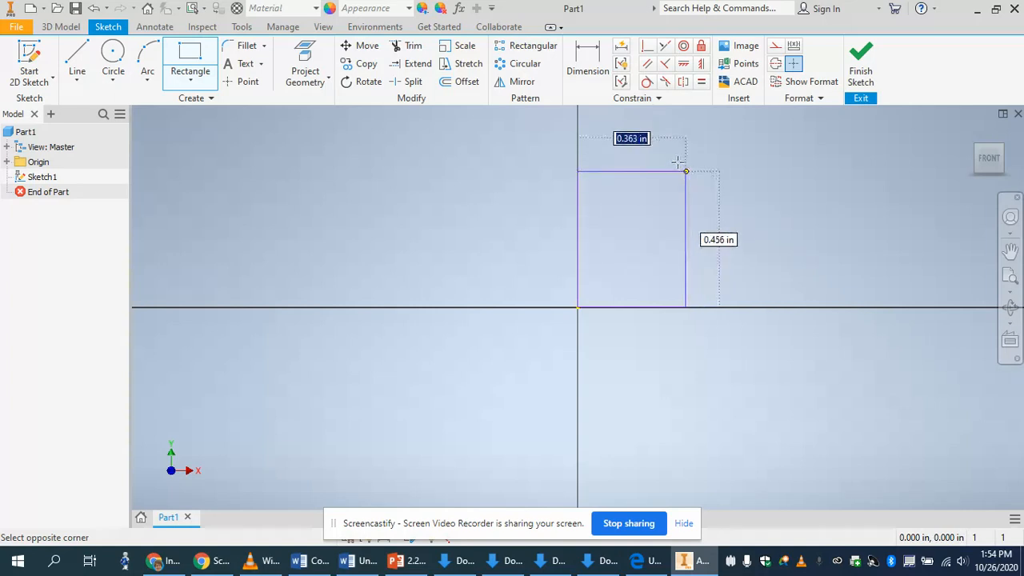
pyautogui.scroll(5, 679, 145)
pyautogui.scroll(-8, 679, 146)
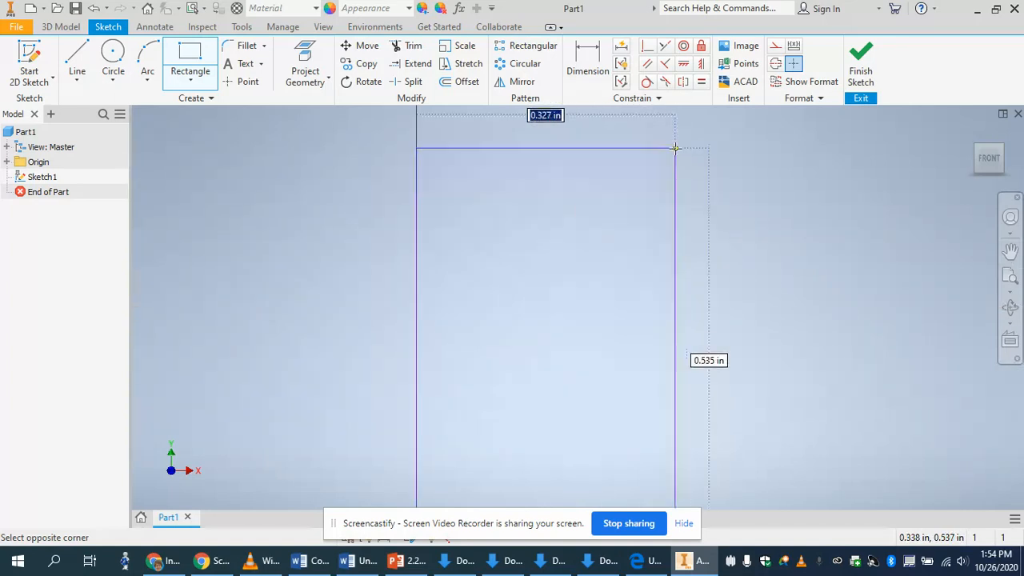
pyautogui.click(671, 136)
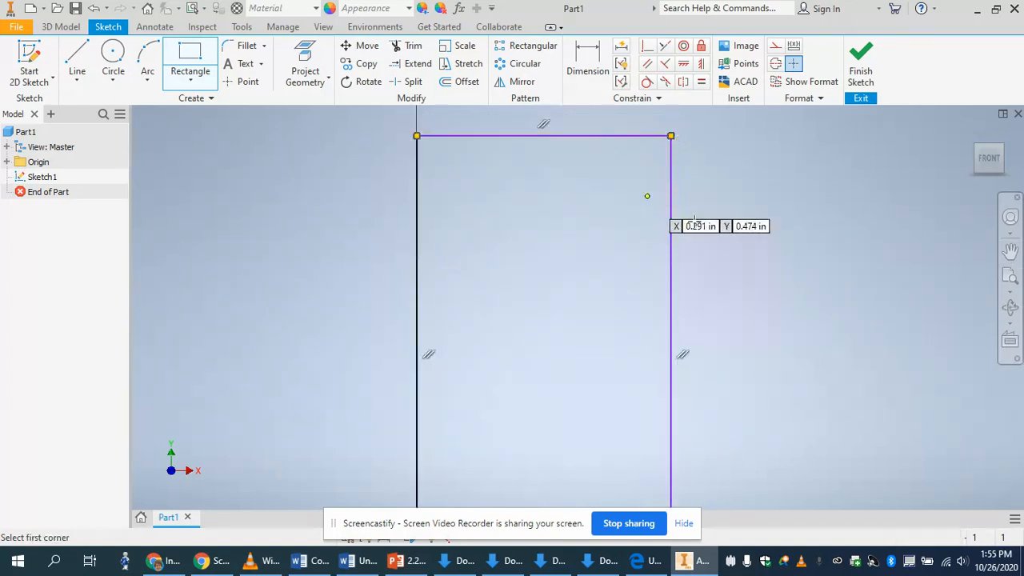
pyautogui.scroll(-4, 692, 230)
pyautogui.scroll(4, 685, 234)
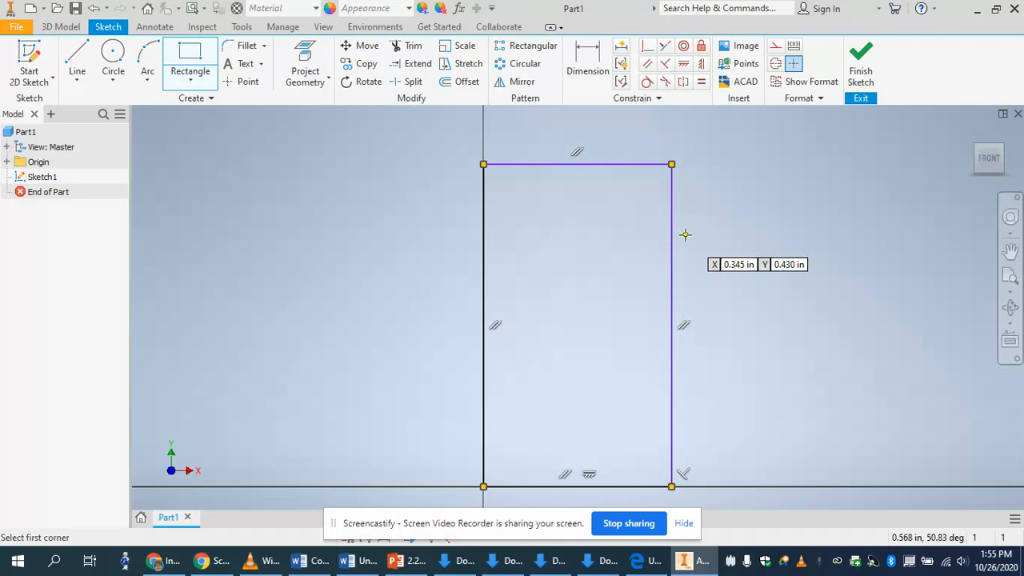
# Dimension the rectangle's top edge and set its width to 0.75 in
pyautogui.click(596, 66)
pyautogui.click(581, 165)
pyautogui.click(583, 133)
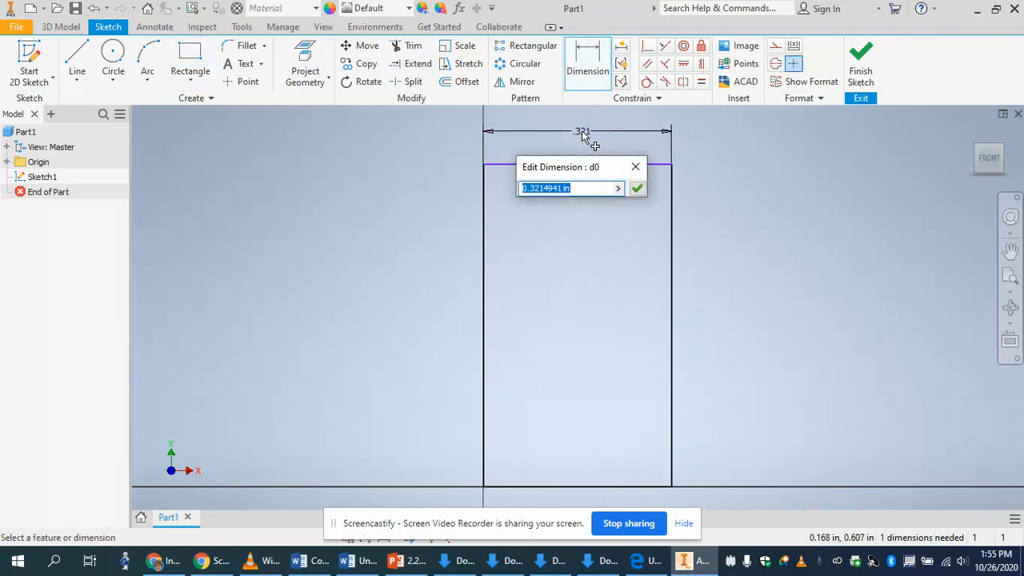
pyautogui.write('.75')
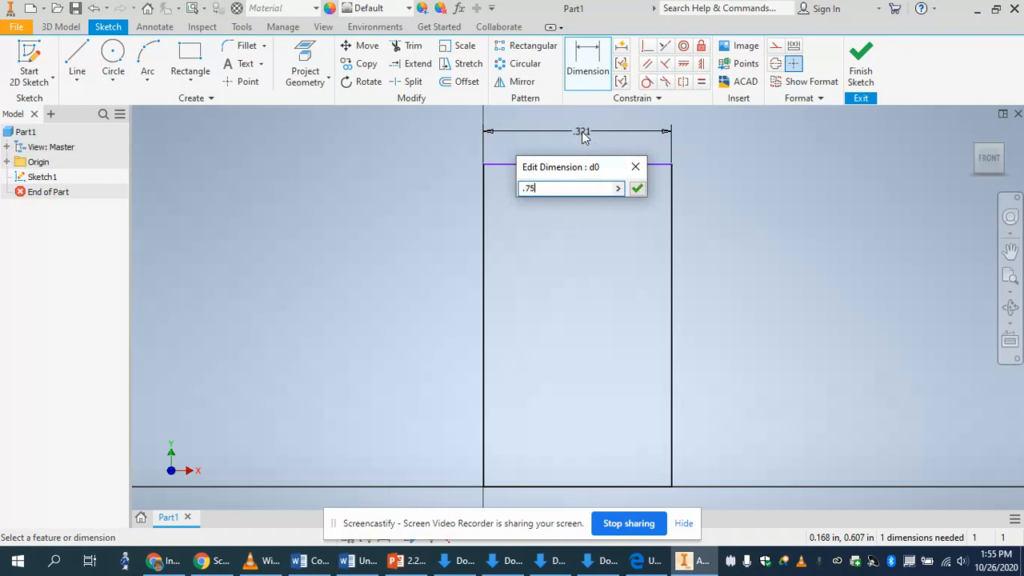
pyautogui.click(636, 188)
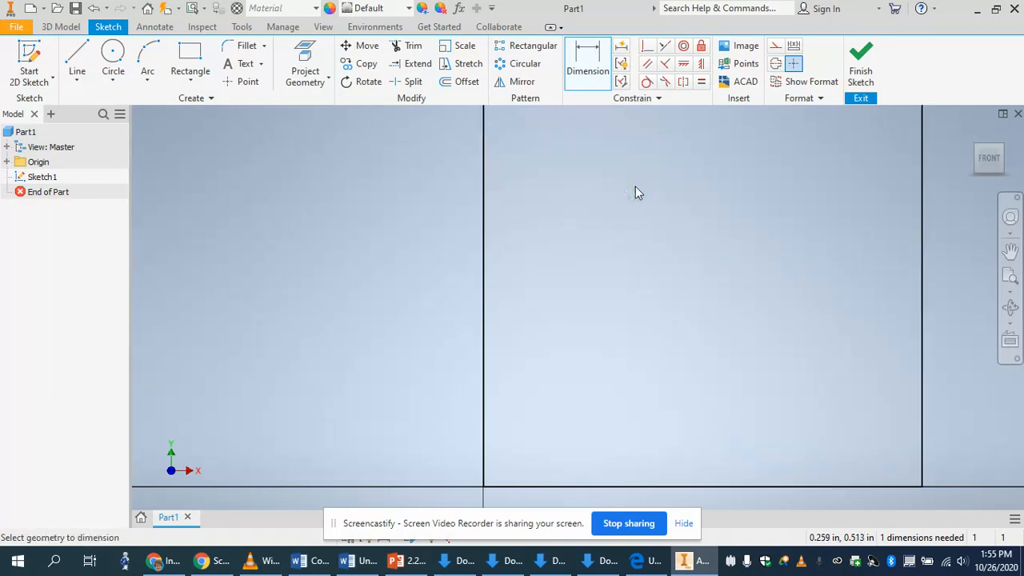
# Dimension the right edge of the rectangle and set its height to 2.25 in
pyautogui.scroll(-10, 597, 219)
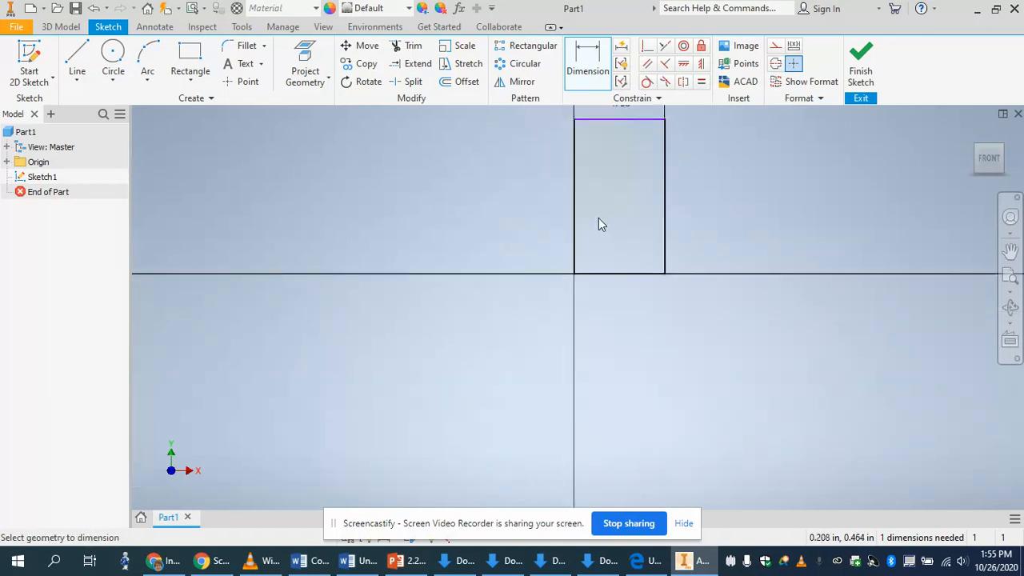
pyautogui.click(634, 201)
pyautogui.click(665, 208)
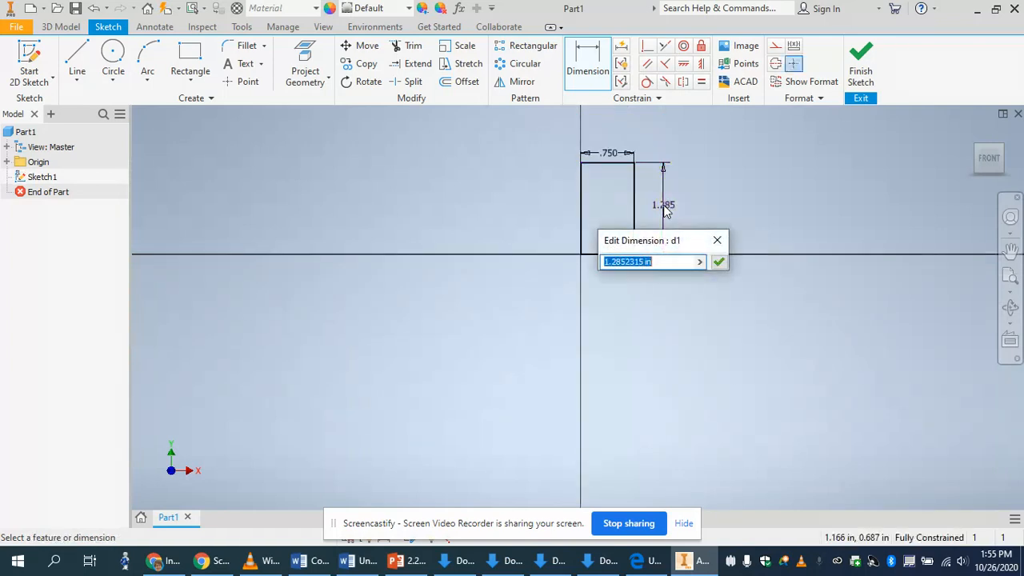
pyautogui.moveTo(660, 262); pyautogui.dragTo(595, 264)
pyautogui.write('2.25')
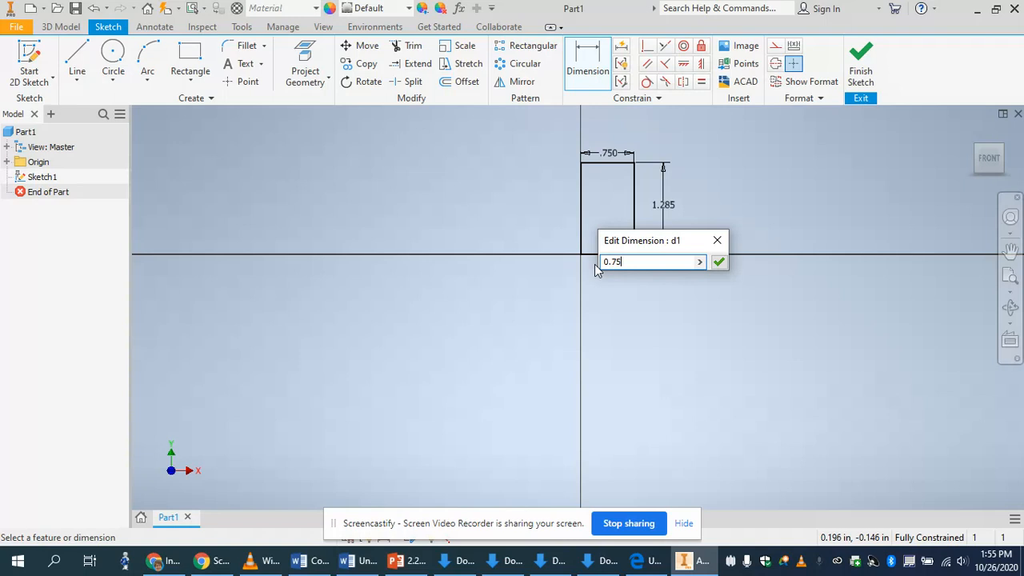
pyautogui.write('3')
pyautogui.press('Return')
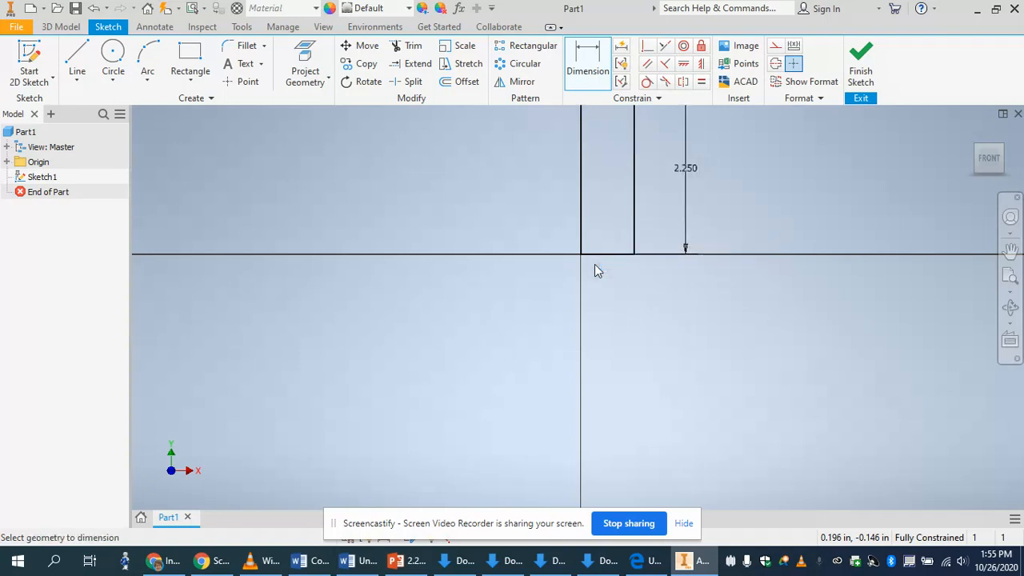
# Sketch a second rectangle, about 1.05 by 0.84 in, extending right from the tall rectangle's lower-right corner
pyautogui.scroll(2, 594, 270)
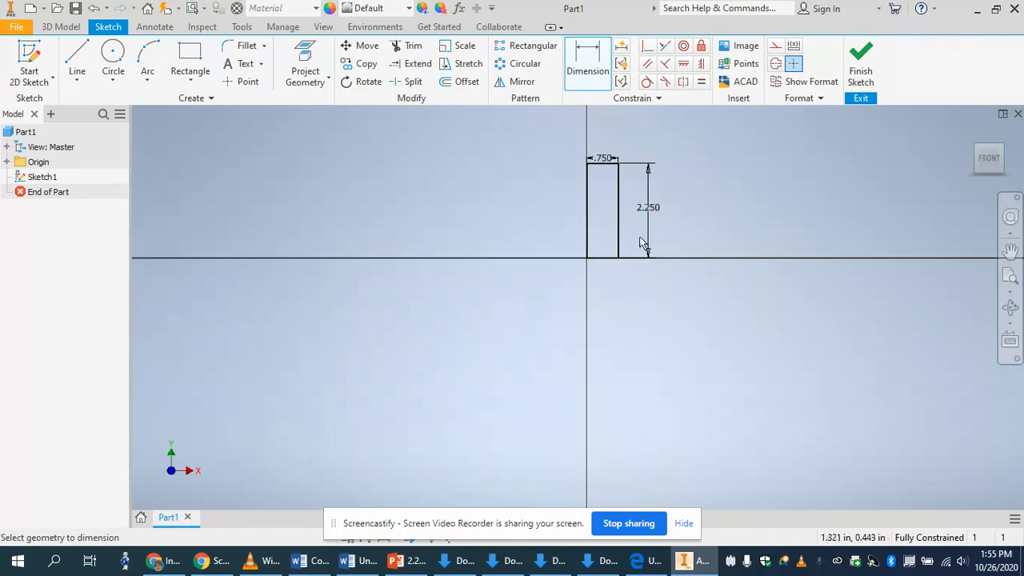
pyautogui.click(194, 55)
pyautogui.scroll(3, 457, 197)
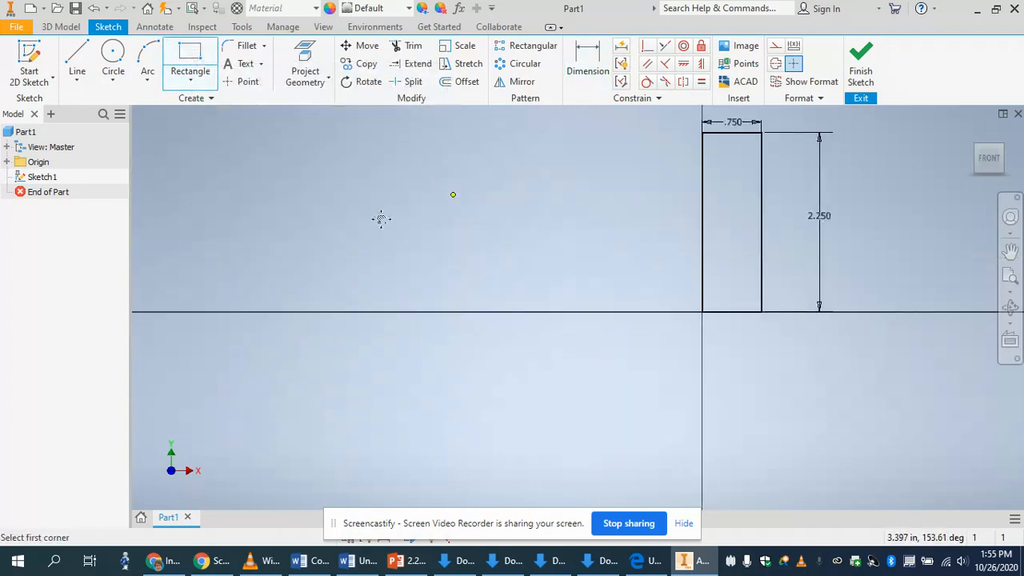
pyautogui.moveTo(453, 195); pyautogui.dragTo(132, 211, button='middle')
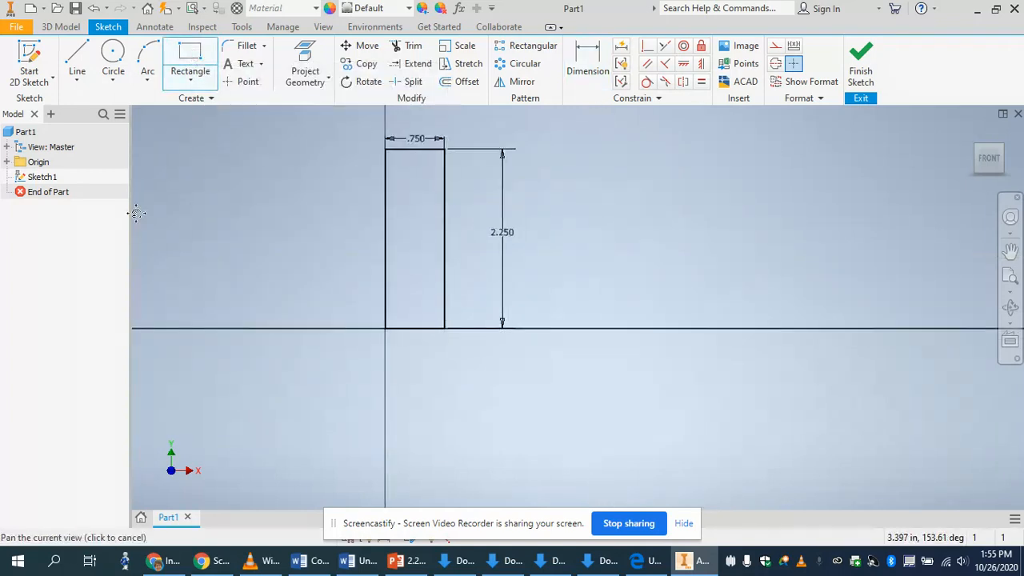
pyautogui.click(444, 328)
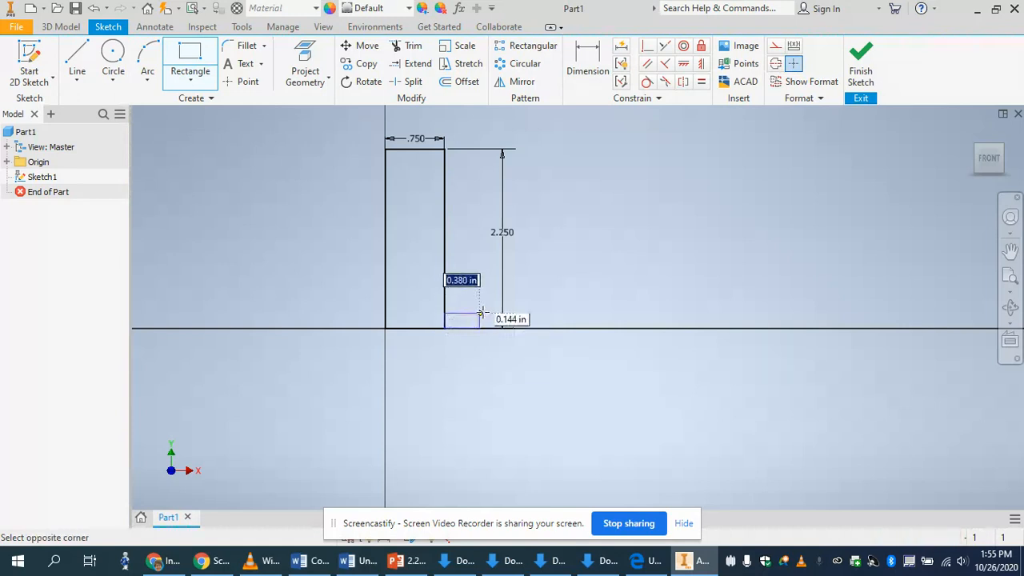
pyautogui.click(528, 262)
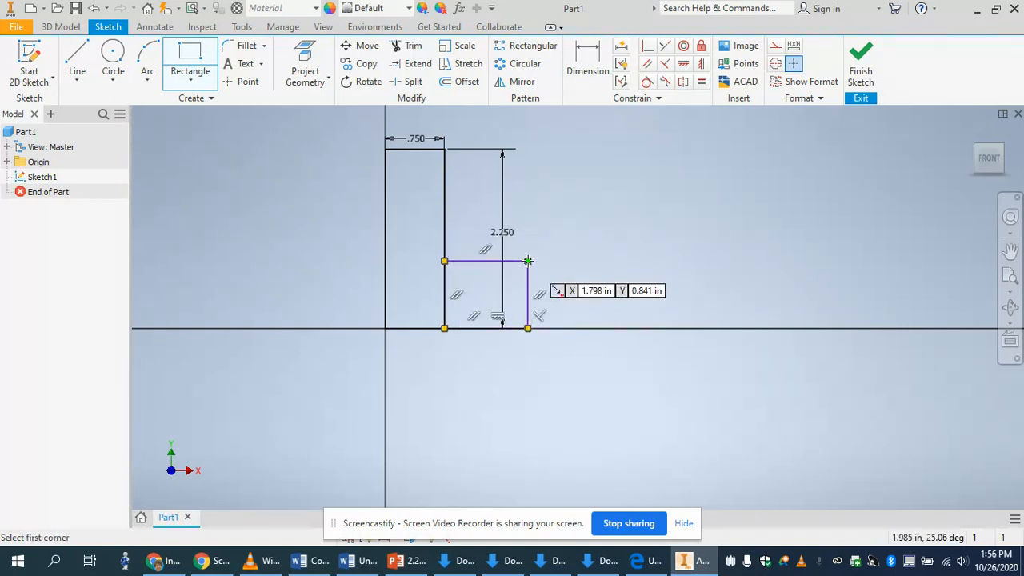
# Dimension the right edge of the second rectangle and set its height to 0.75 in
pyautogui.click(596, 64)
pyautogui.click(527, 285)
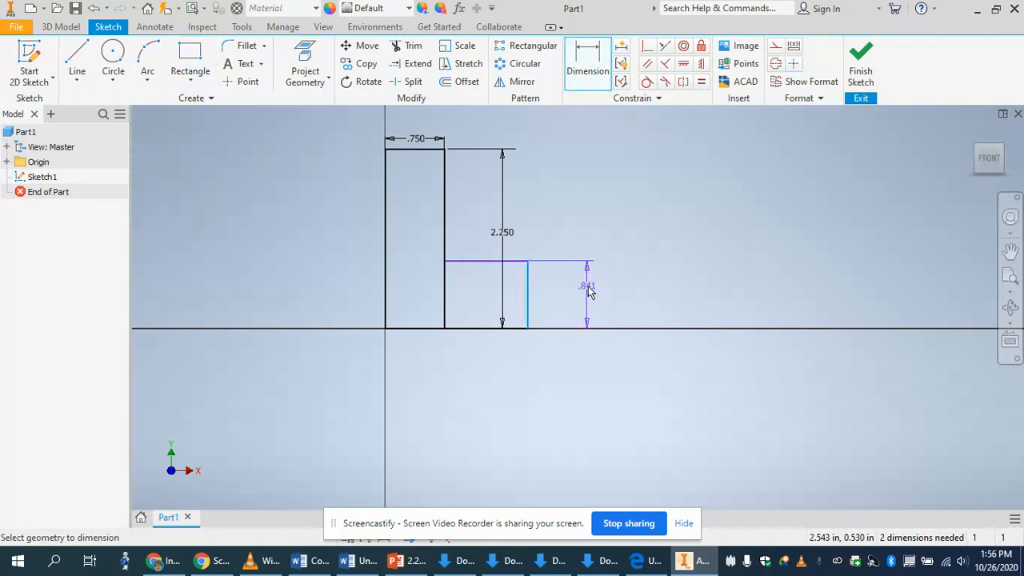
pyautogui.click(589, 292)
pyautogui.write('.75')
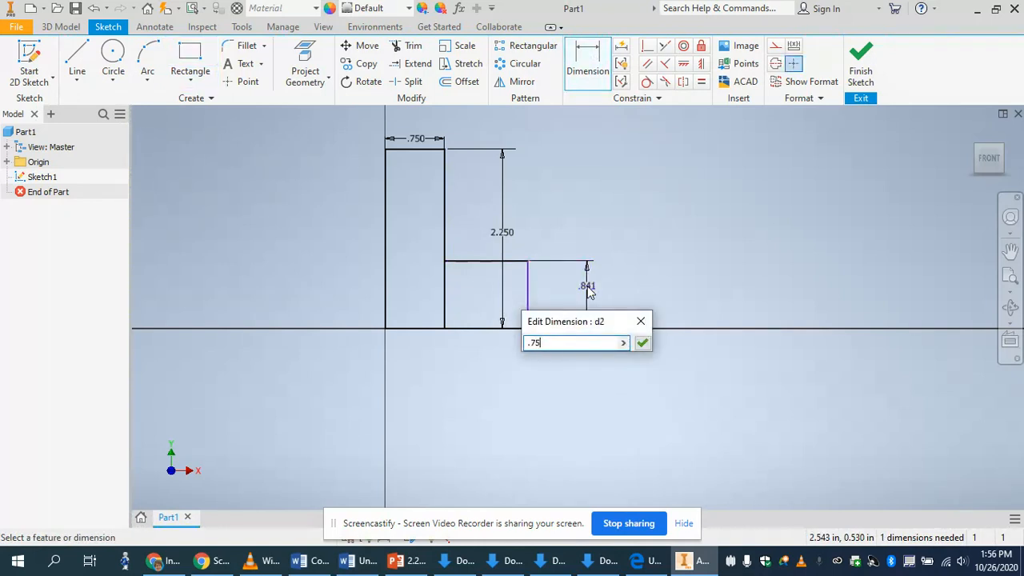
pyautogui.click(642, 342)
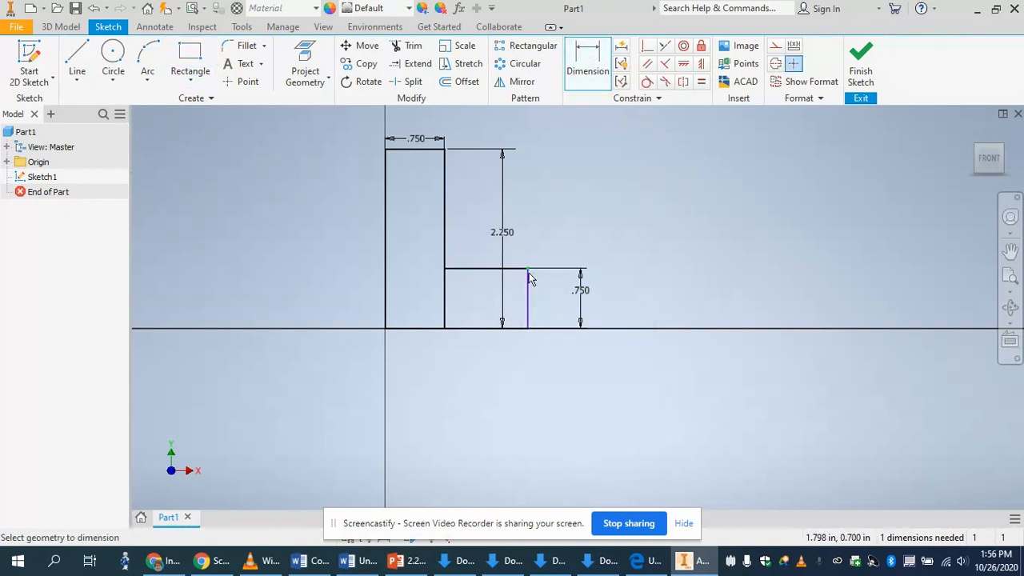
# Dimension the second rectangle's top edge, setting its width to 0.75 in, and finish the sketch
pyautogui.click(484, 273)
pyautogui.click(490, 250)
pyautogui.write('.75')
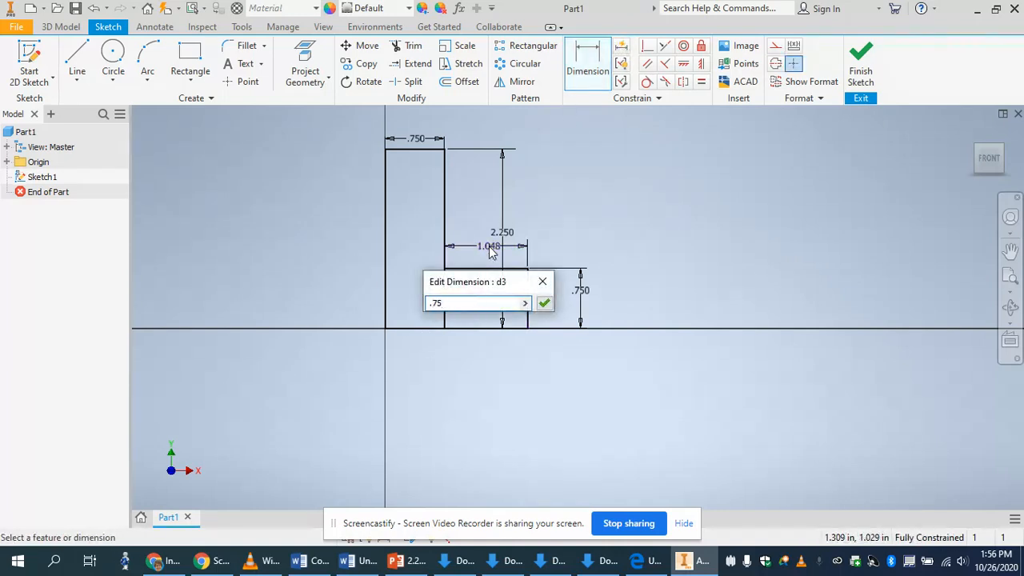
pyautogui.press('Return')
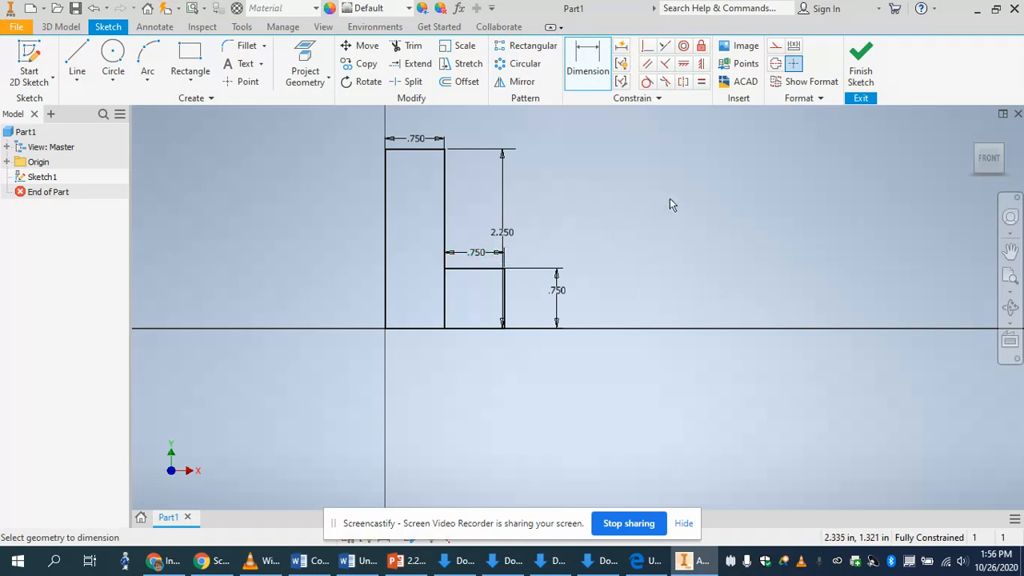
pyautogui.click(861, 60)
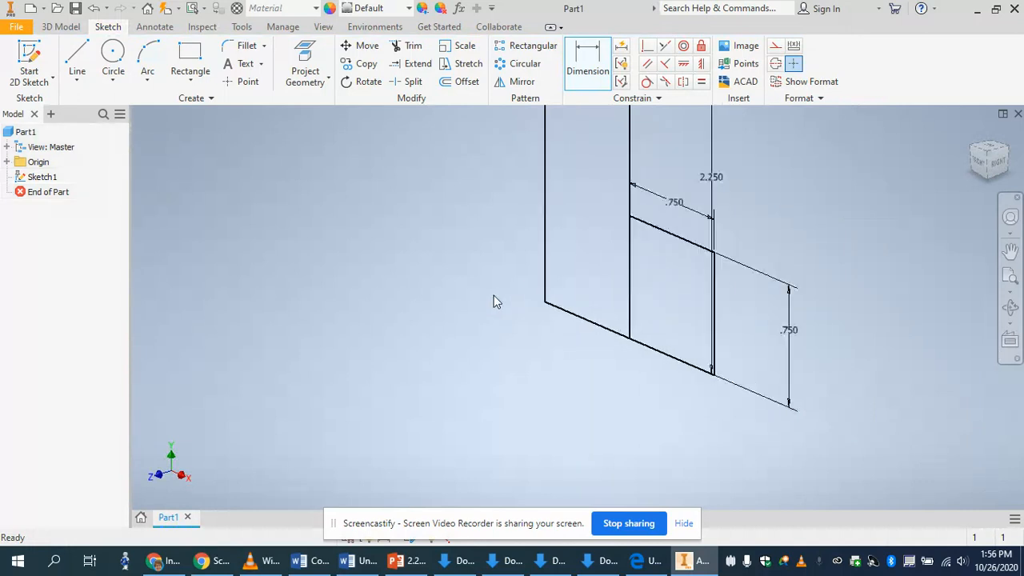
# Extrude both rectangular profiles together by 0.75 in to form an L-shaped solid
pyautogui.scroll(5, 493, 296)
pyautogui.scroll(-2, 493, 296)
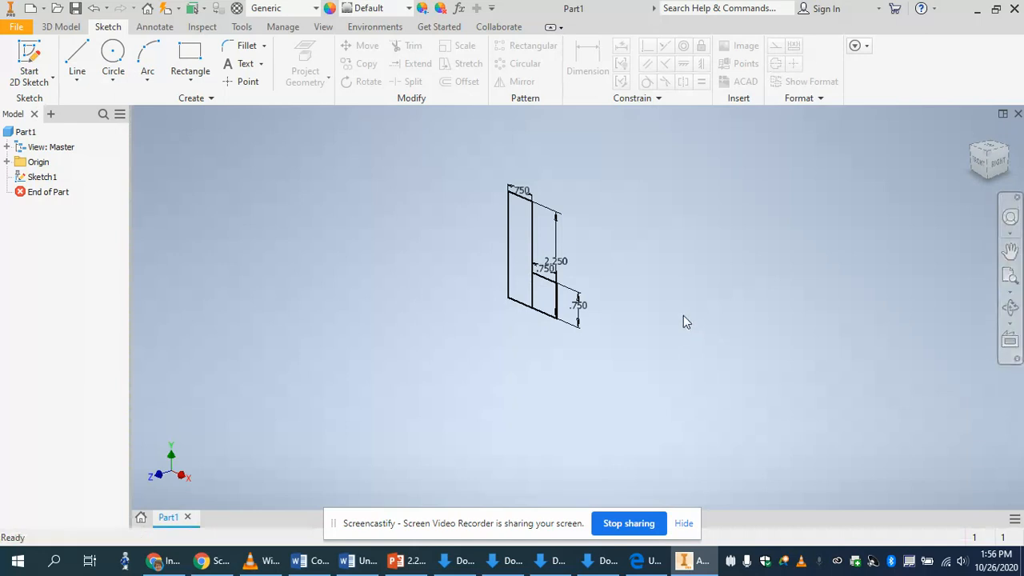
pyautogui.scroll(-3, 674, 310)
pyautogui.scroll(2, 675, 311)
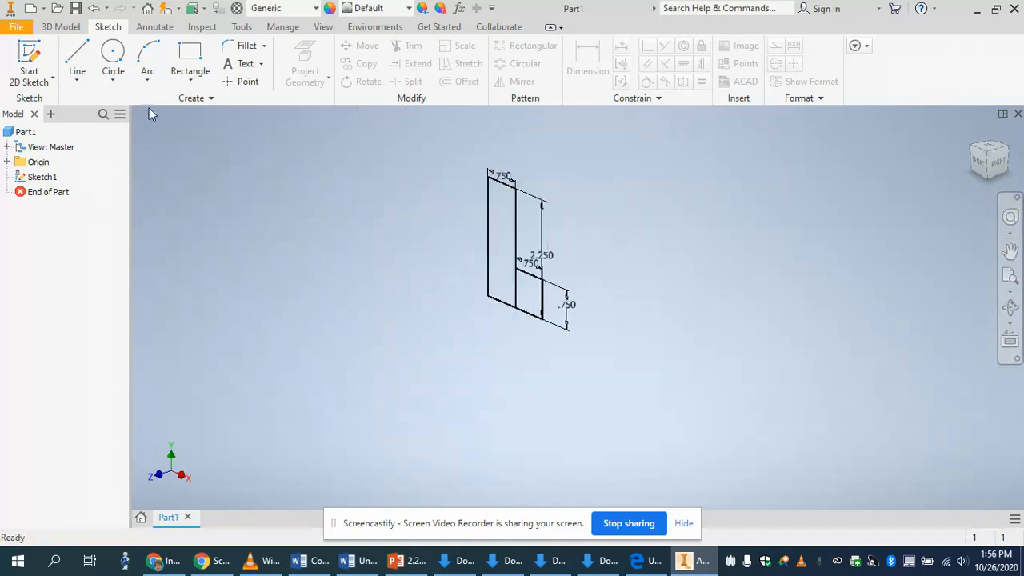
pyautogui.click(62, 29)
pyautogui.click(78, 54)
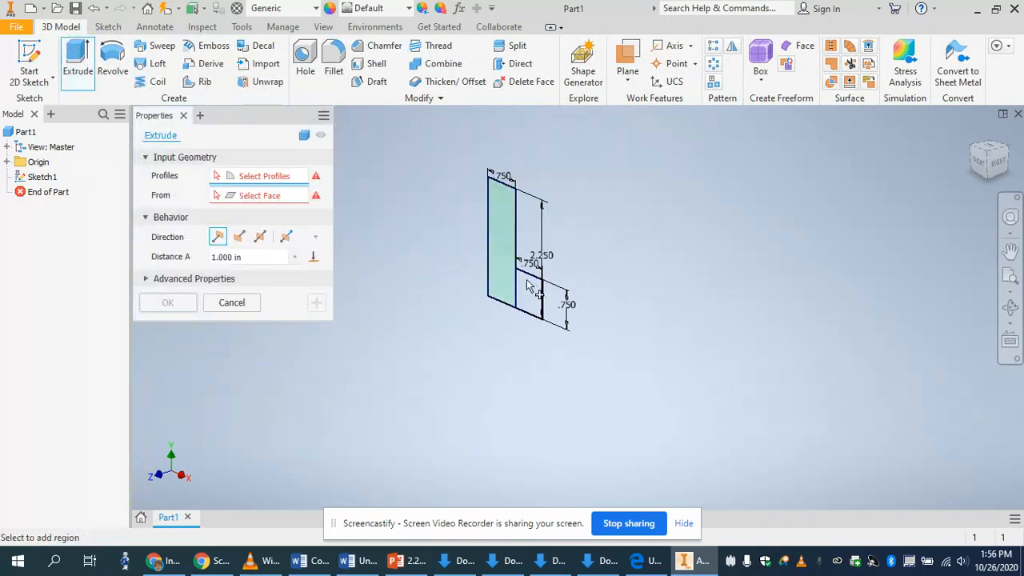
pyautogui.click(507, 244)
pyautogui.click(529, 293)
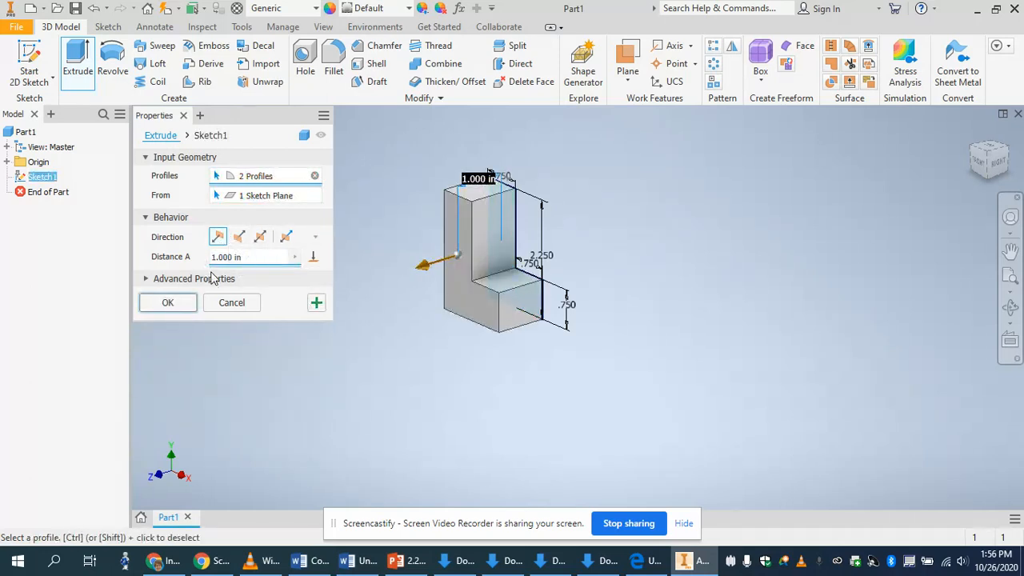
pyautogui.click(250, 258)
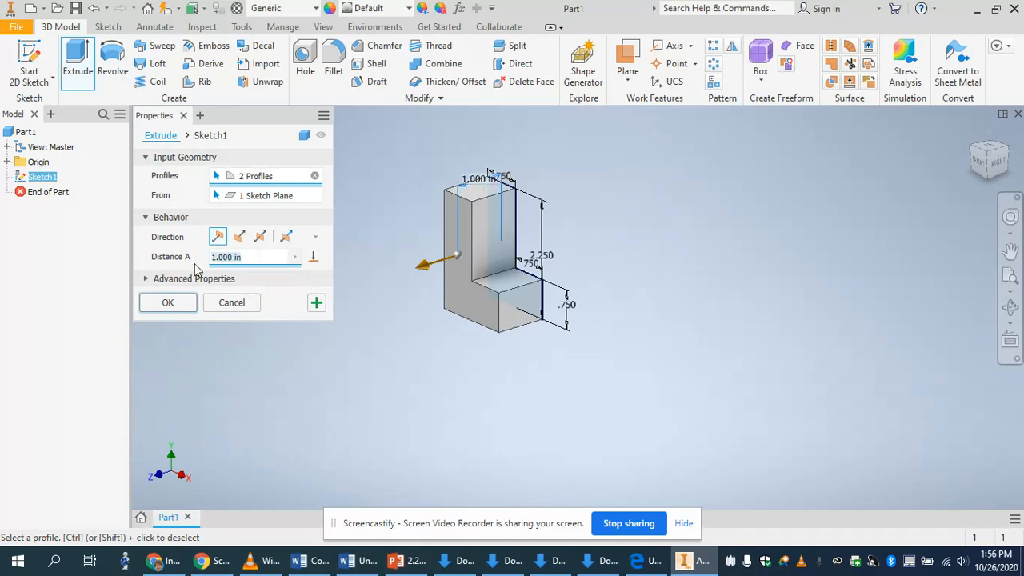
pyautogui.write('.75')
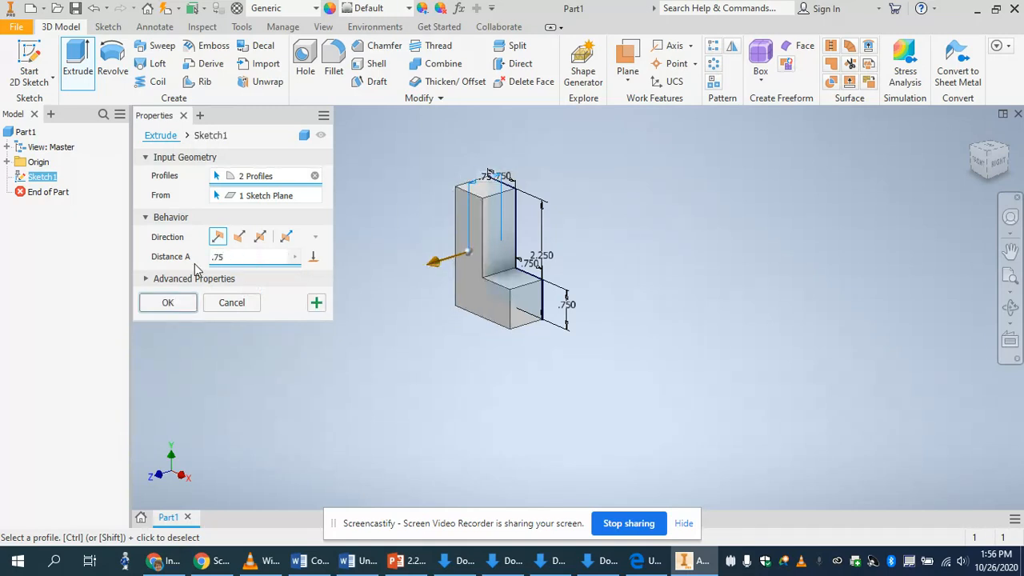
pyautogui.click(182, 305)
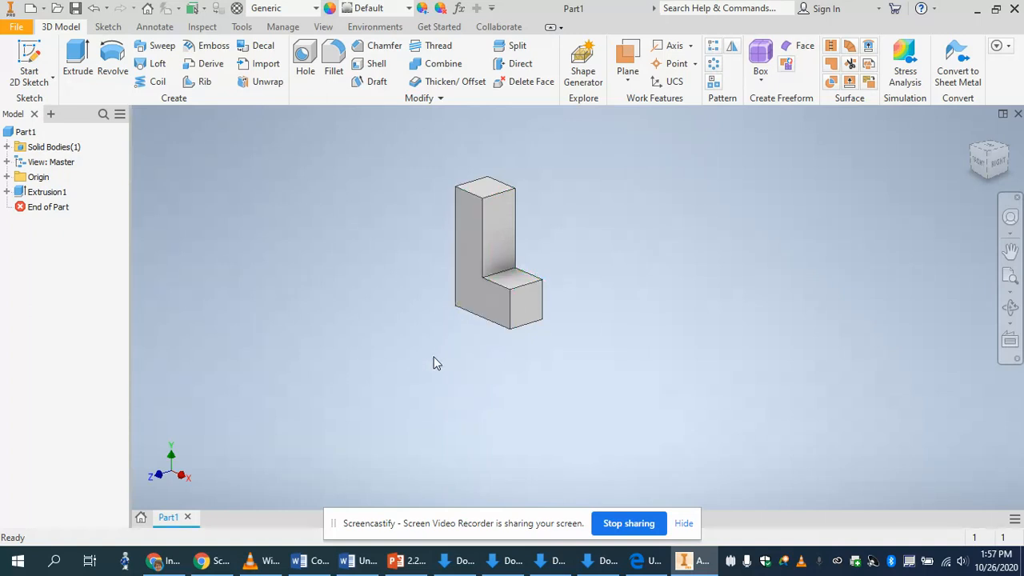
# Start a new sketch on the front L-shaped face and draw a rectangle from its lower-left corner to the L's inner corner
pyautogui.rightClick(479, 306)
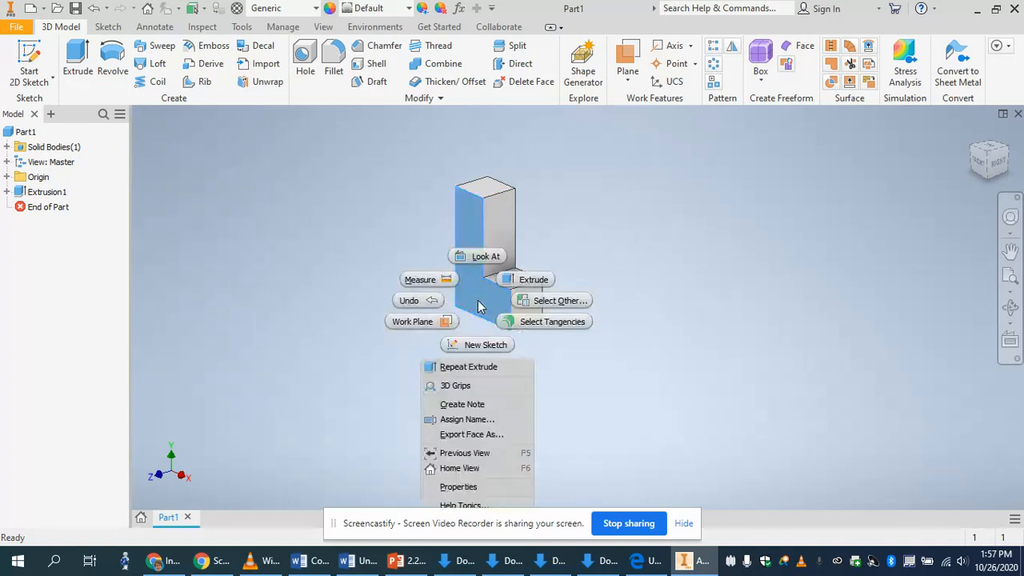
pyautogui.click(486, 345)
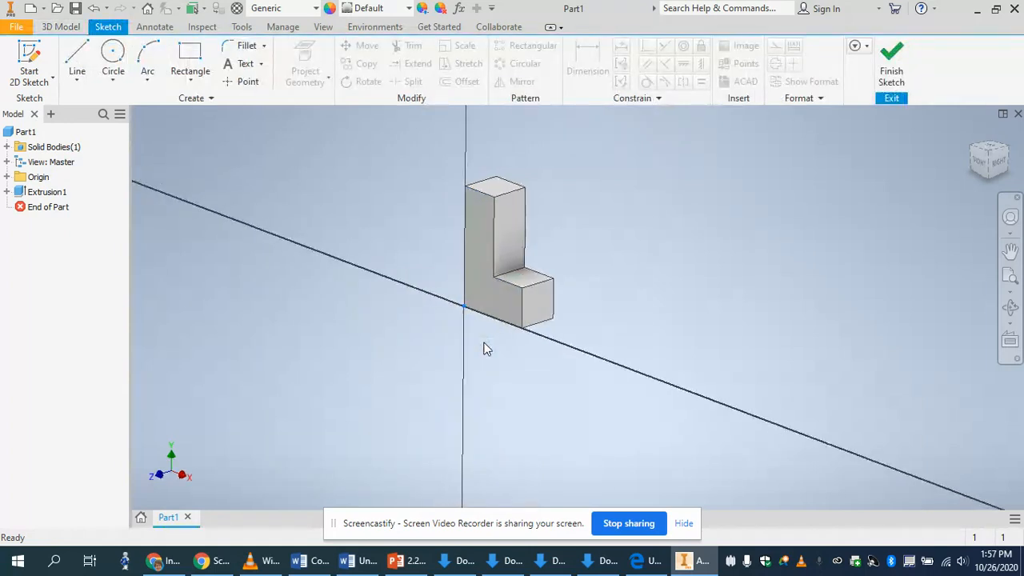
pyautogui.click(189, 60)
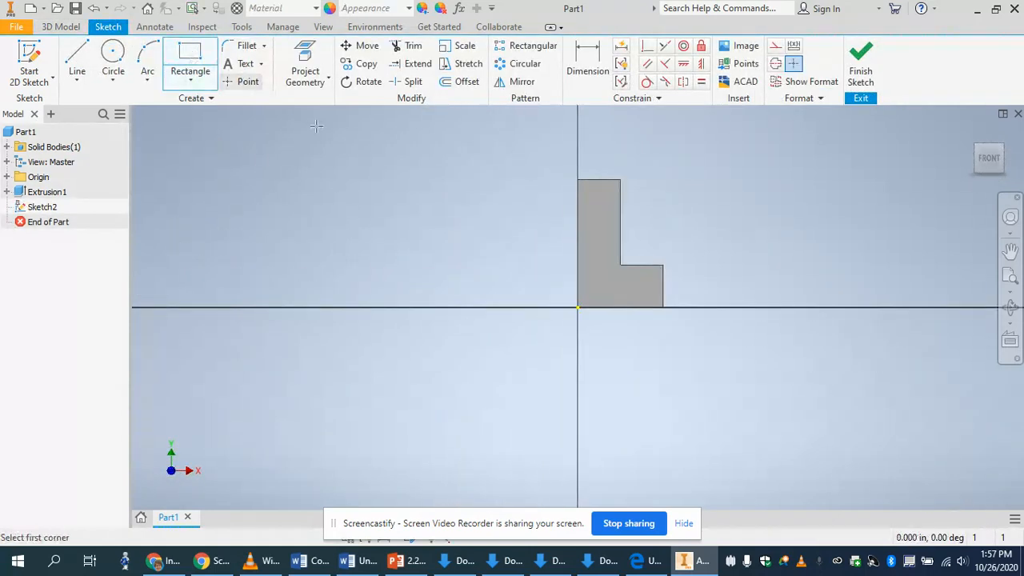
pyautogui.click(578, 307)
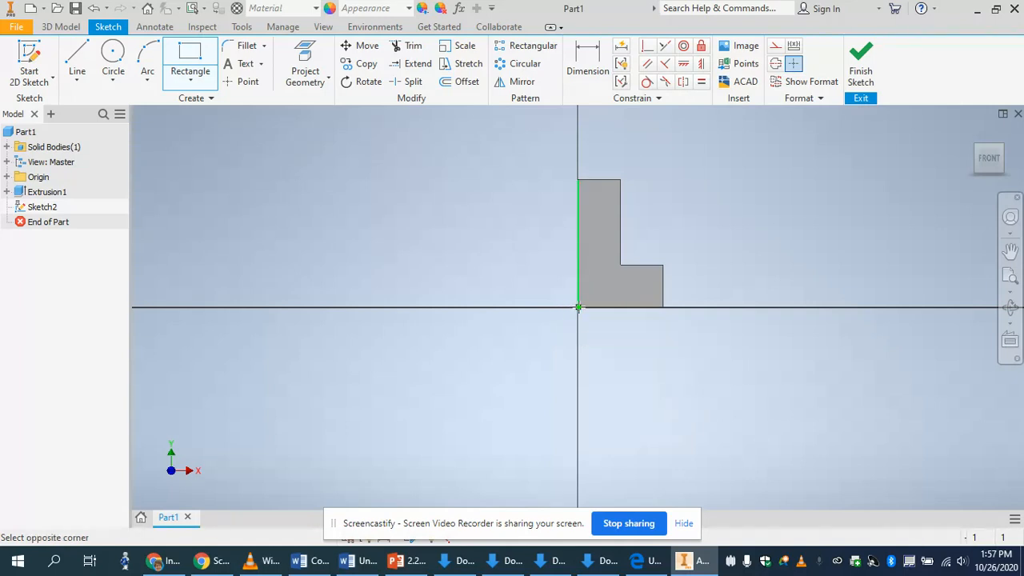
pyautogui.click(621, 265)
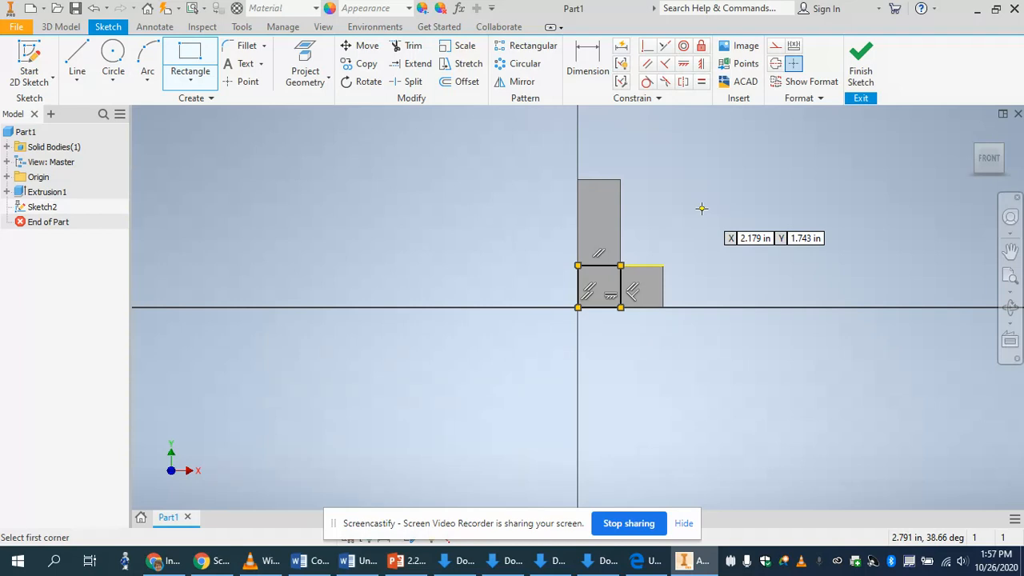
pyautogui.click(577, 307)
pyautogui.click(621, 265)
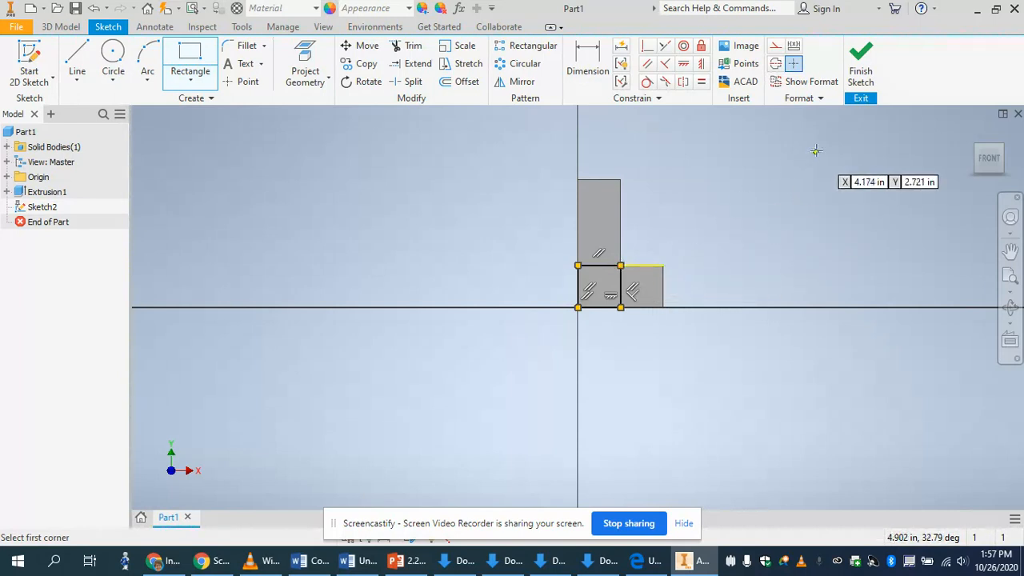
# Finish the sketch and extrude the corner square outward by 0.75 in, joining it to the L-shaped body
pyautogui.click(864, 62)
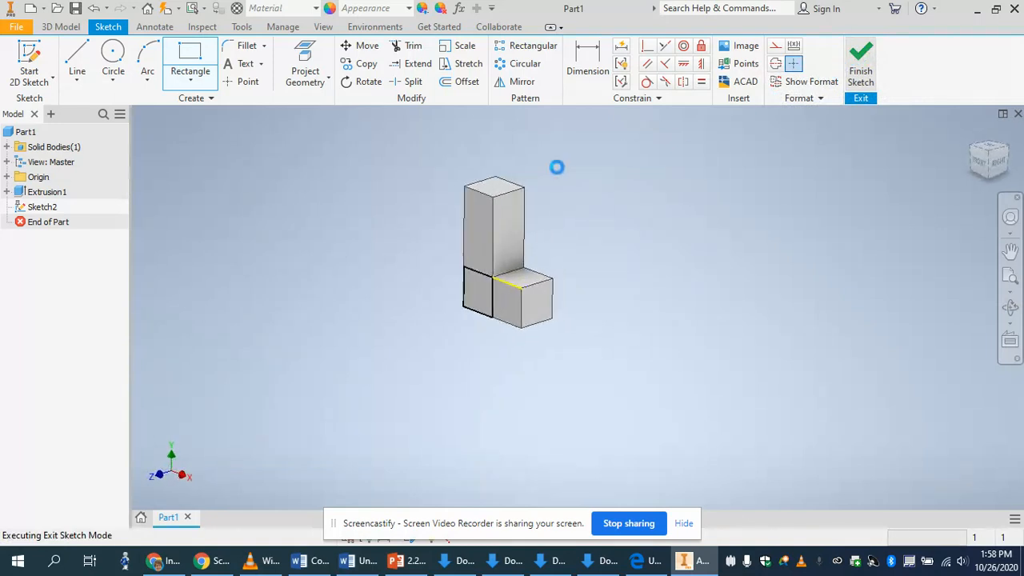
pyautogui.click(77, 64)
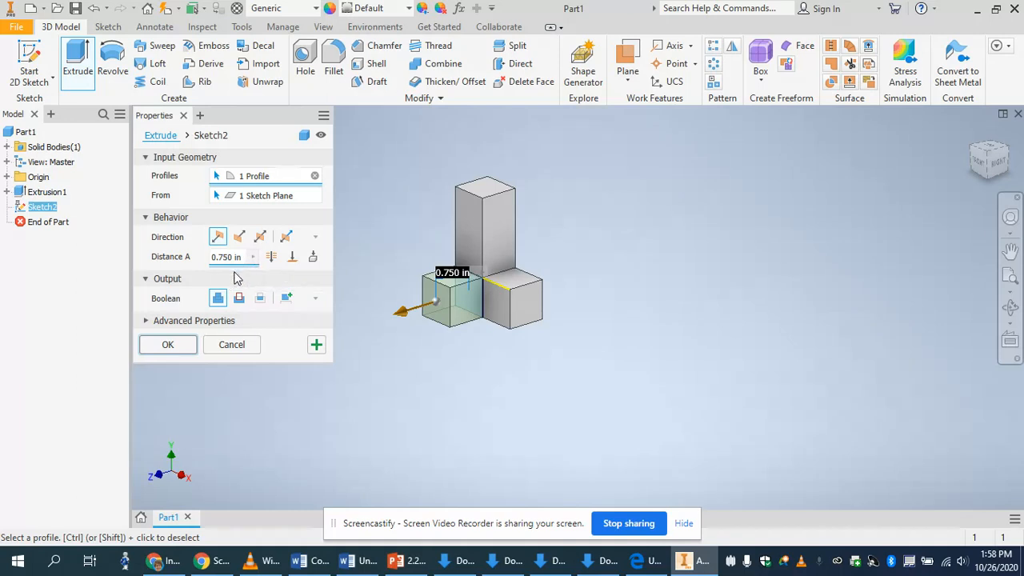
pyautogui.click(168, 346)
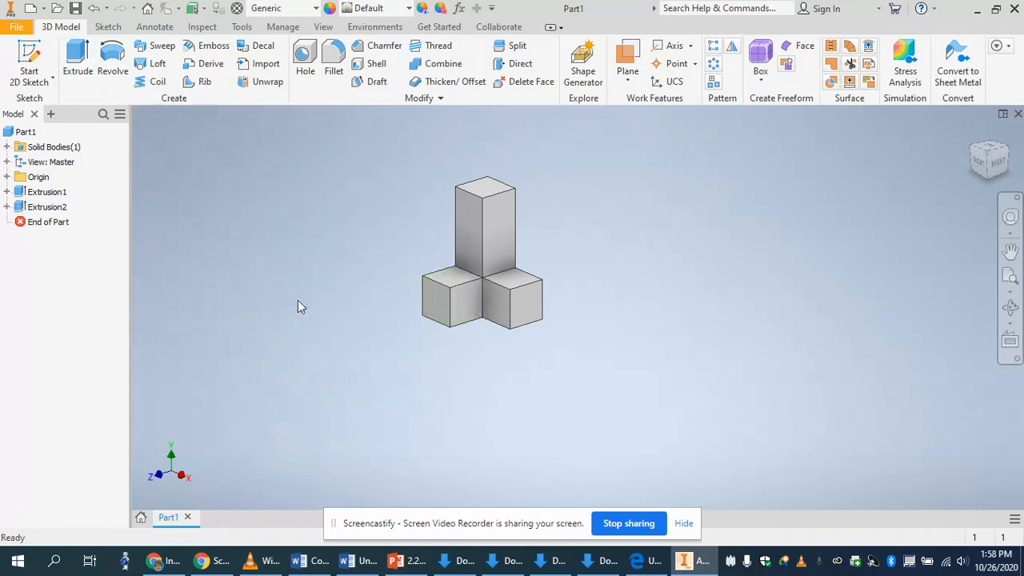
# Adjust the whole part's appearance to a yellow tint with RGB 230, 255, 0 and apply it
pyautogui.click(422, 9)
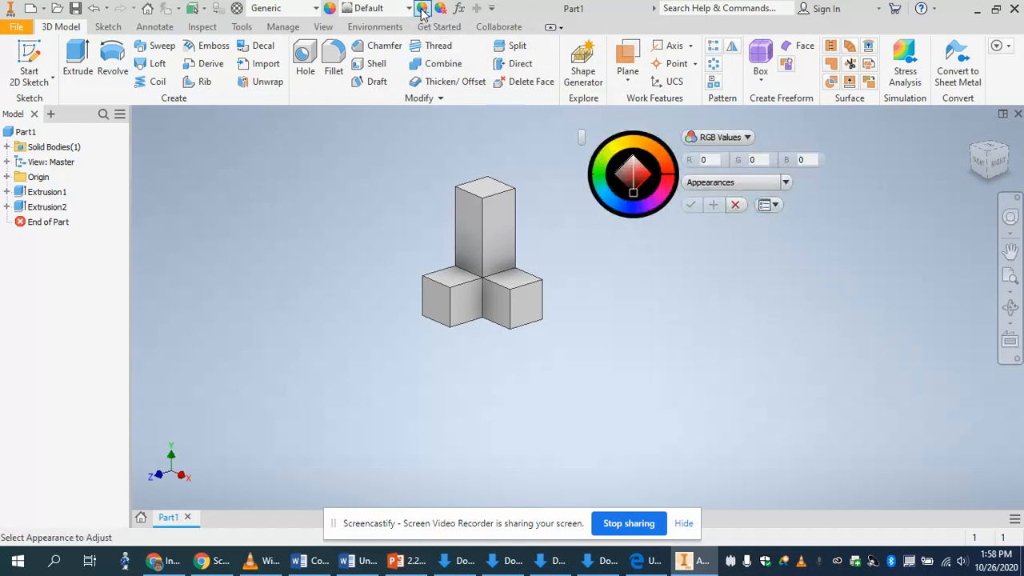
pyautogui.click(32, 128)
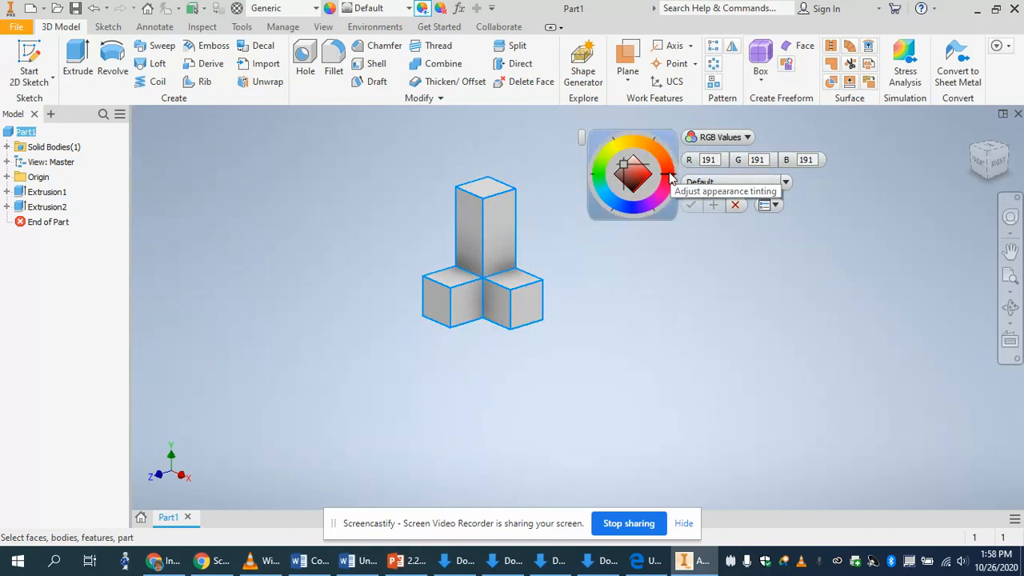
pyautogui.click(614, 149)
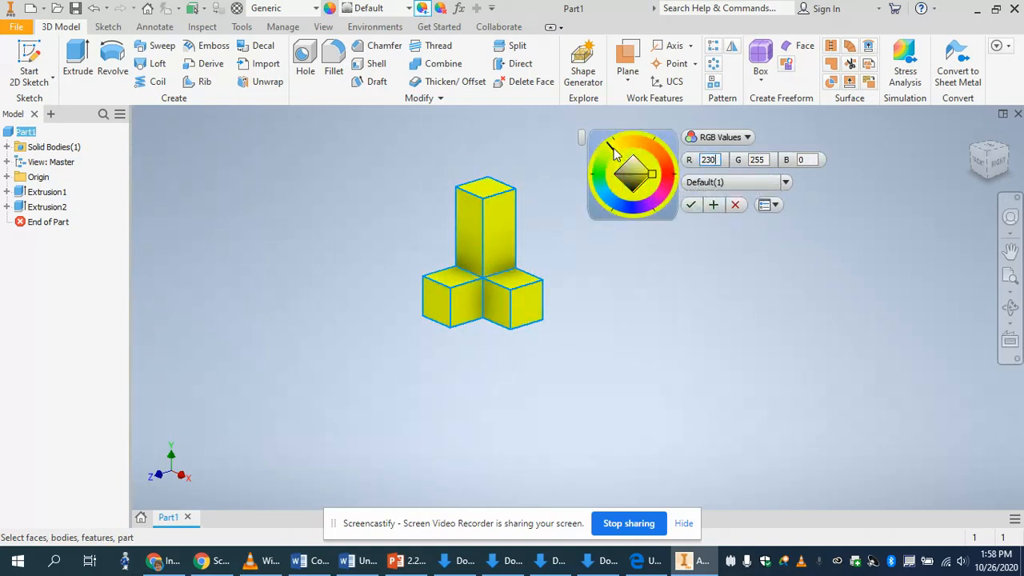
pyautogui.click(690, 207)
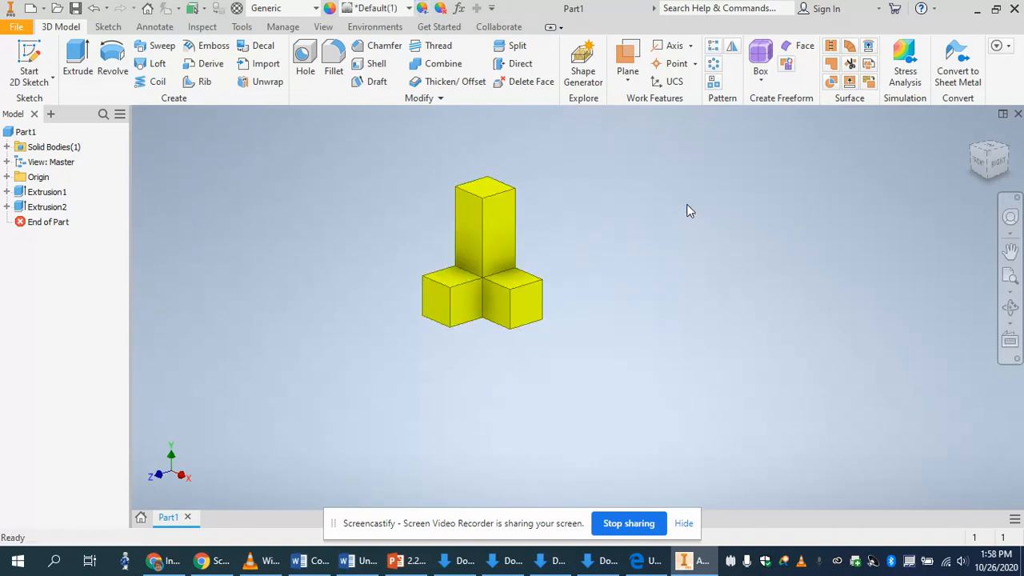